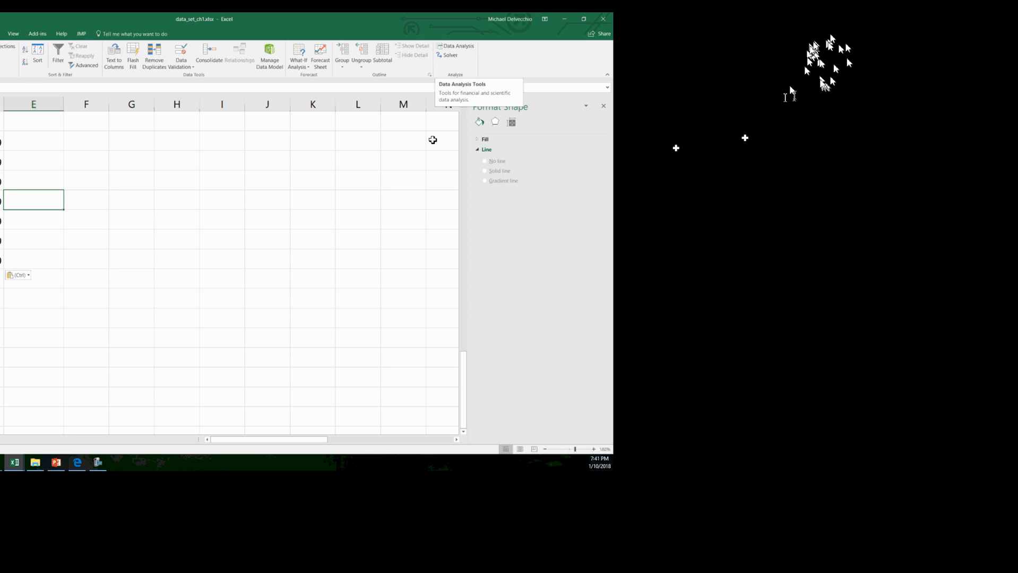
Check the add-ins list in the program options for the Analysis ToolPak, then leave the options unchanged
click(18, 28)
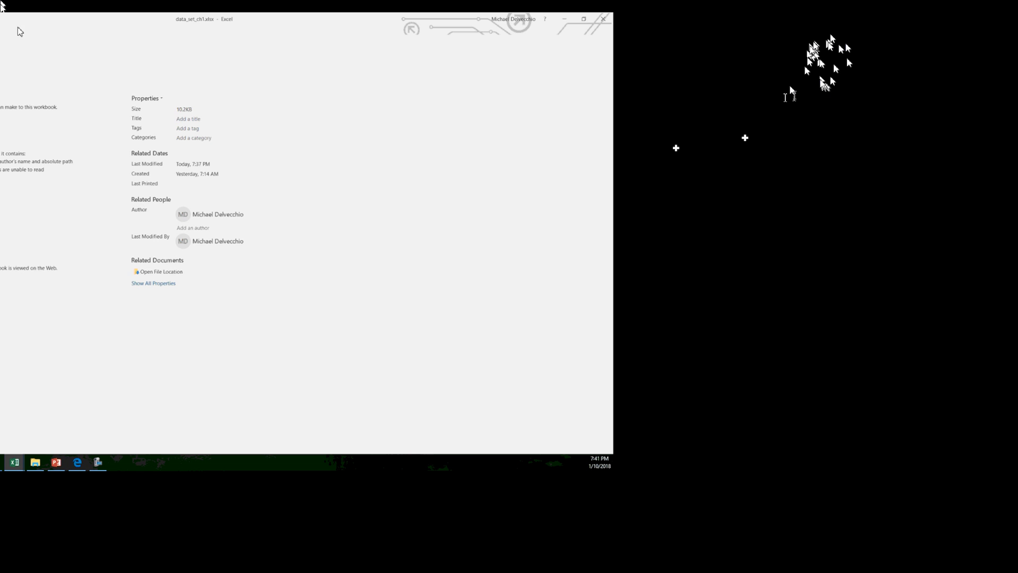
click(21, 271)
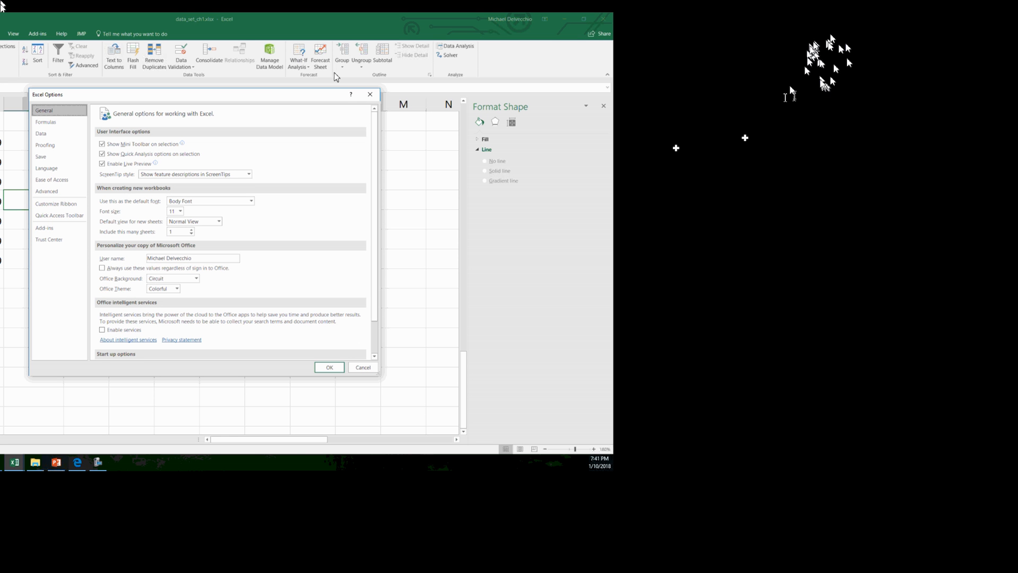
click(320, 275)
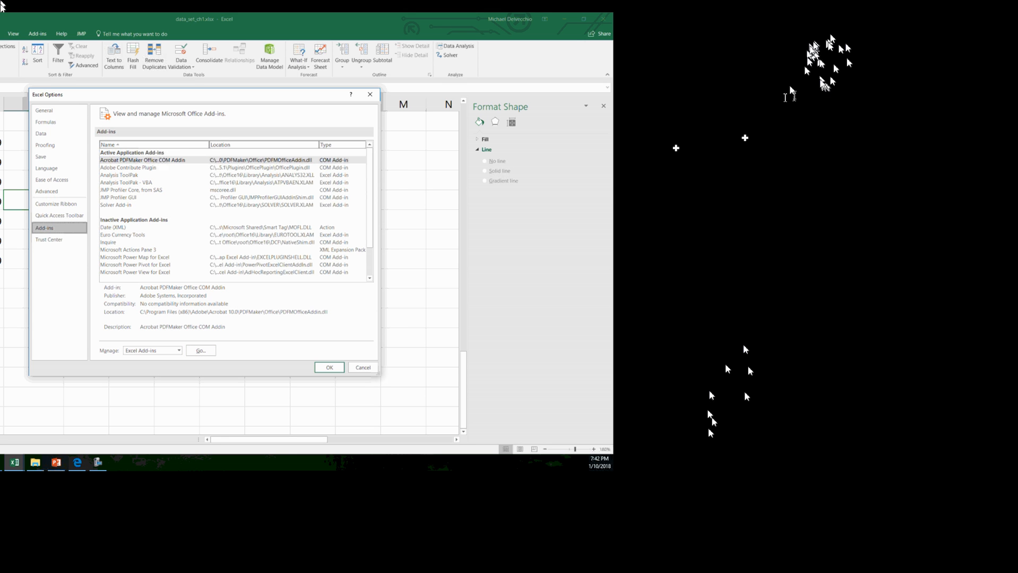
click(363, 368)
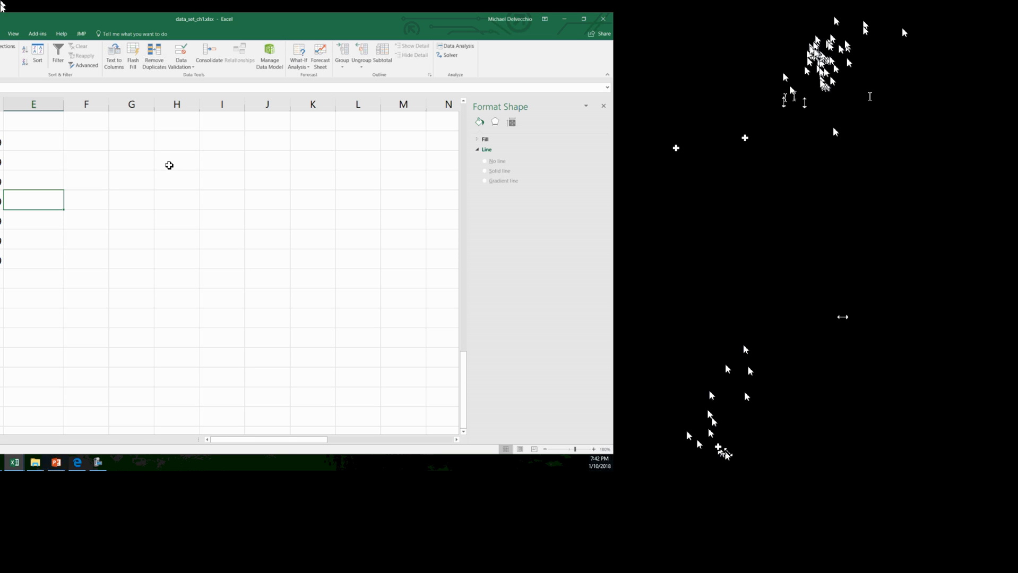
Review the data rows and the bin limits listed in column D
scroll(167, 167, up, 1)
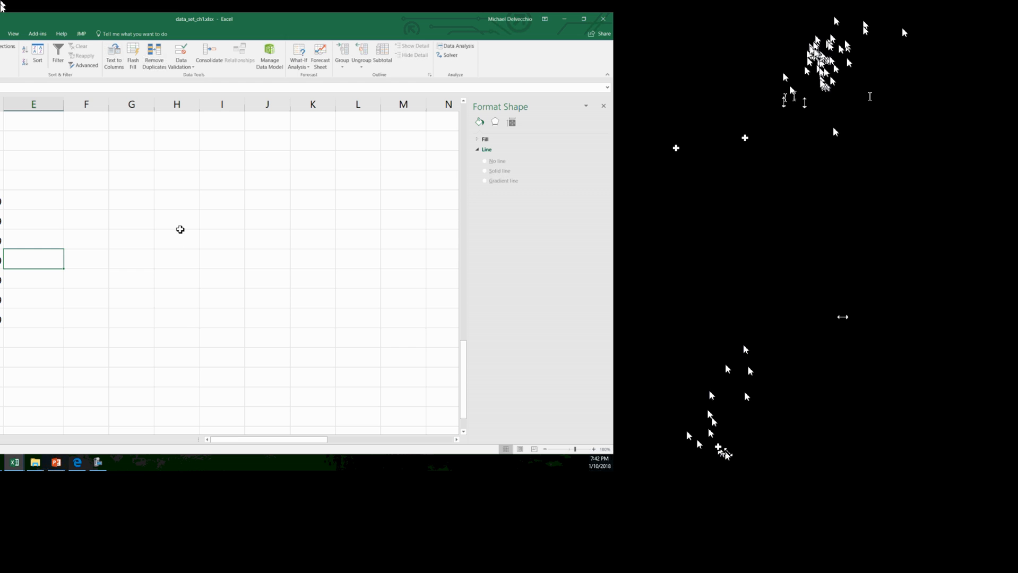
scroll(80, 241, down, 1)
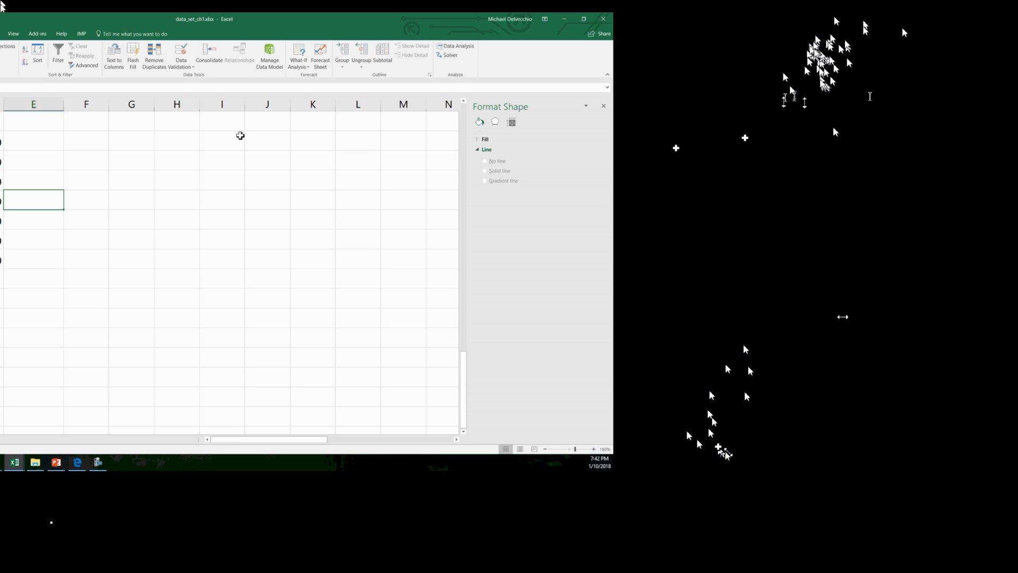
key(ctrl+Home)
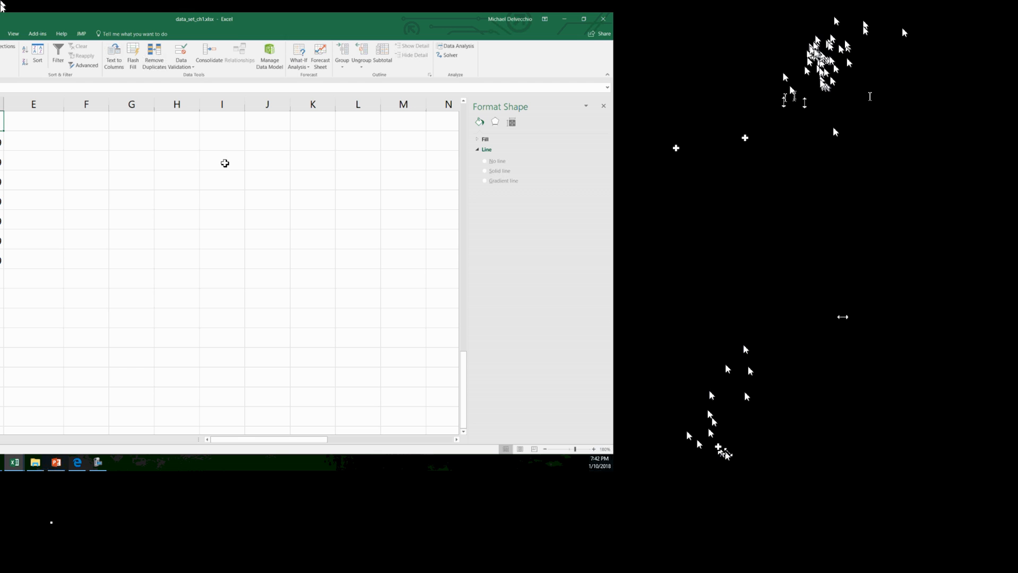
key(Down)
key(Down)
key(Down)
key(Down)
key(Down)
key(Down)
key(Down)
Run the Histogram analysis on input range A53:A66 without a bin range, placing the output at cell F54
click(86, 161)
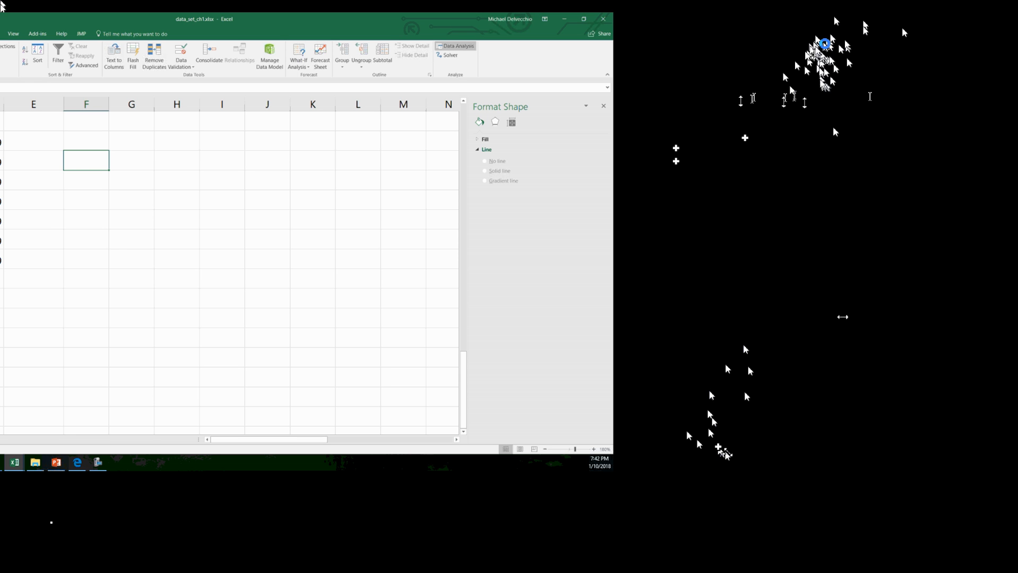
click(455, 46)
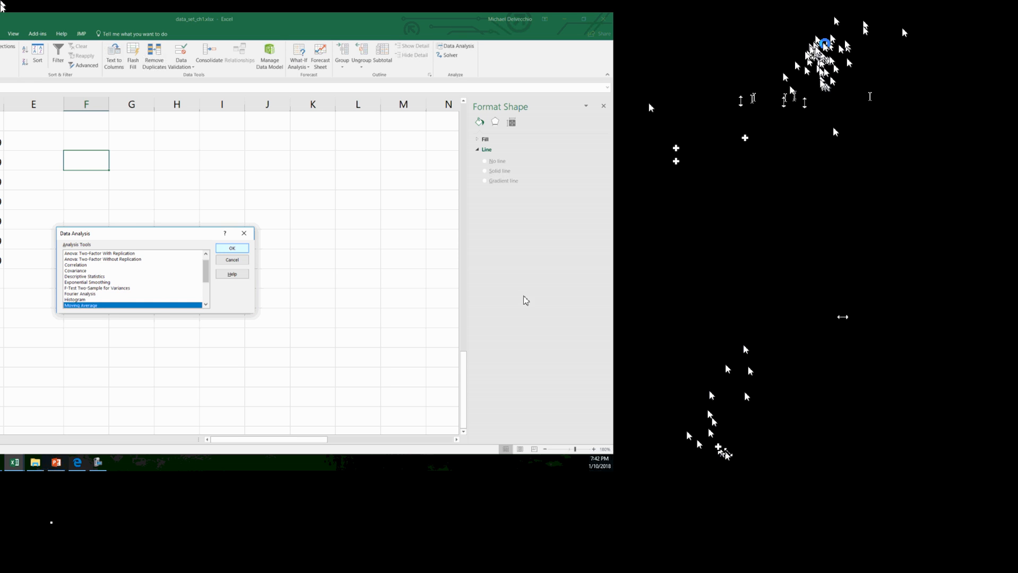
scroll(363, 331, down, 1)
scroll(365, 330, up, 2)
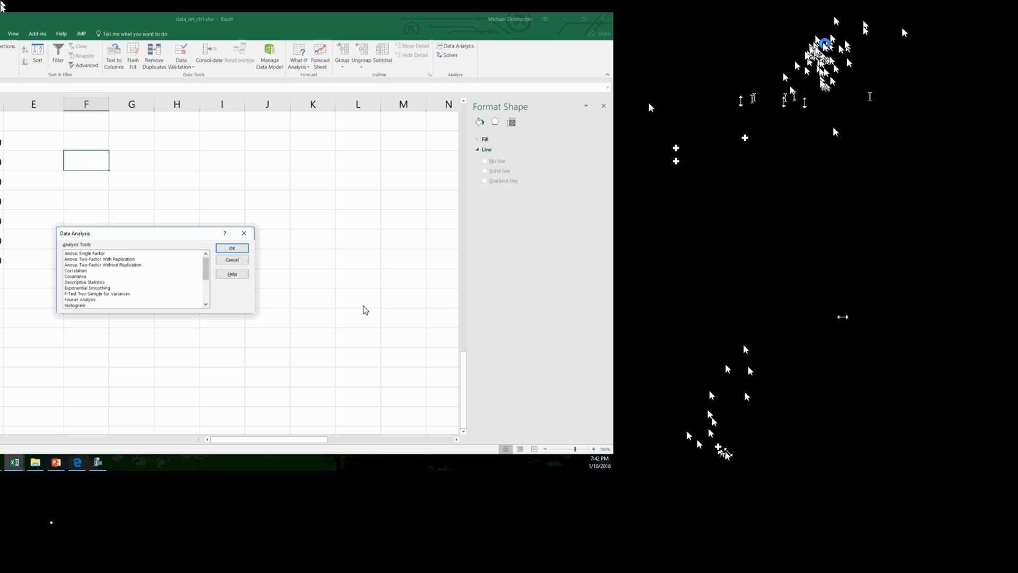
key(Up)
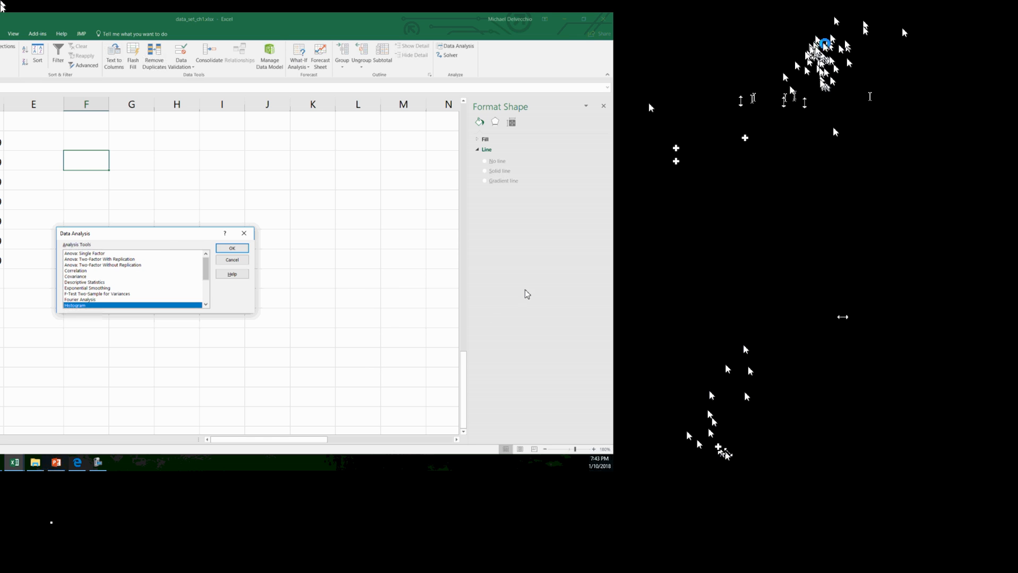
key(Return)
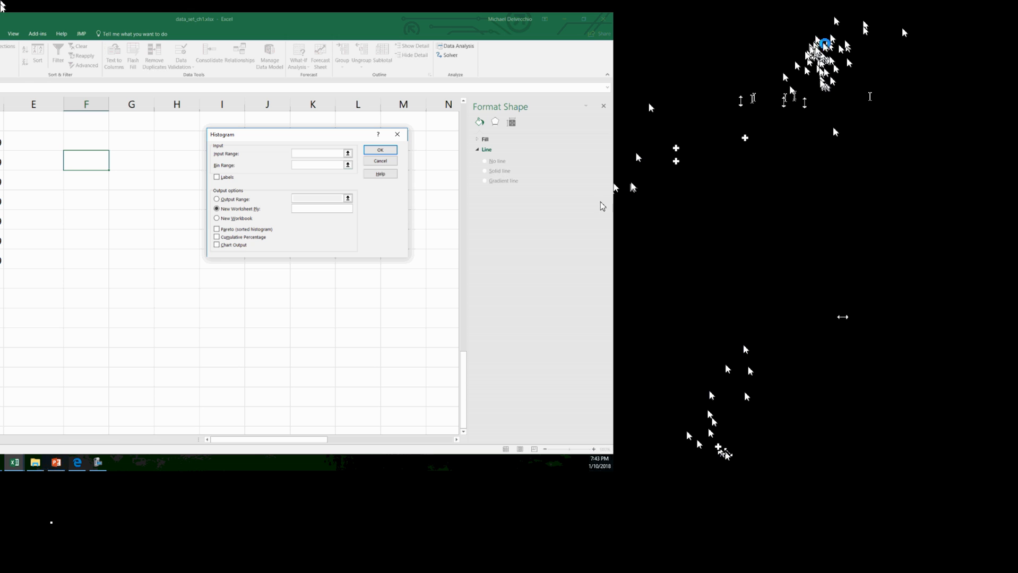
drag(64, 163, 43, 373)
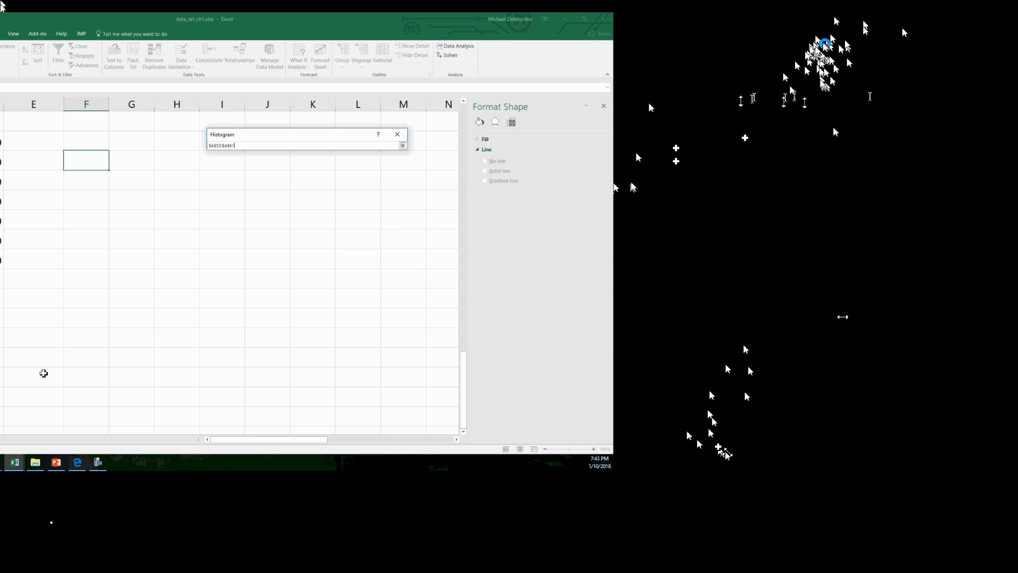
drag(46, 477, 48, 479)
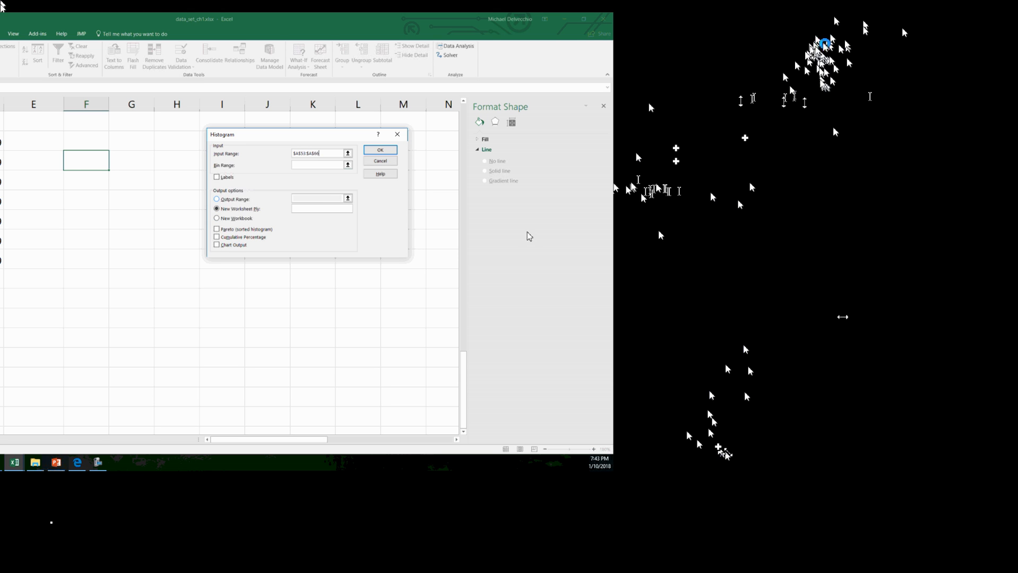
key(alt+o)
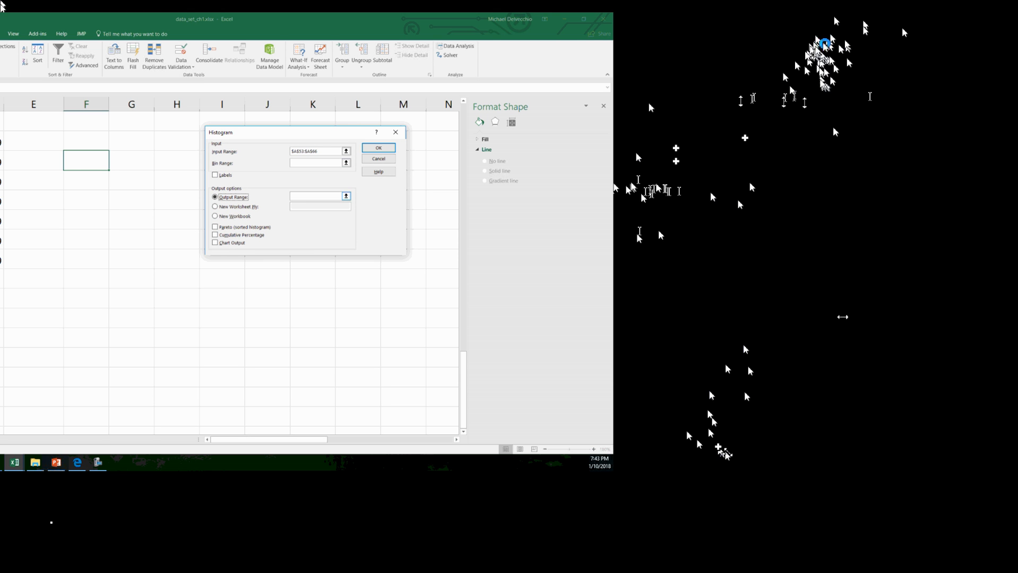
click(315, 197)
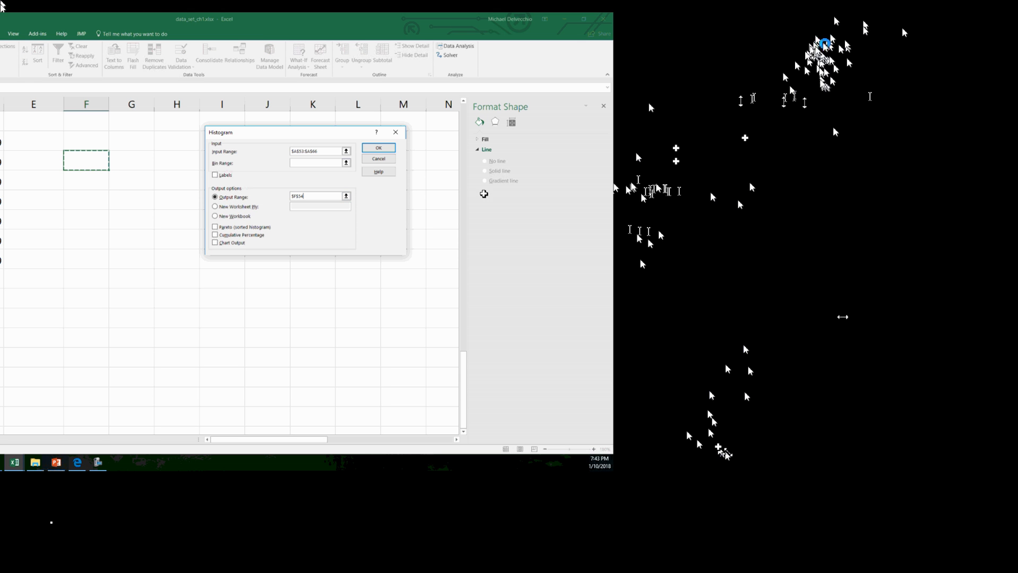
click(378, 148)
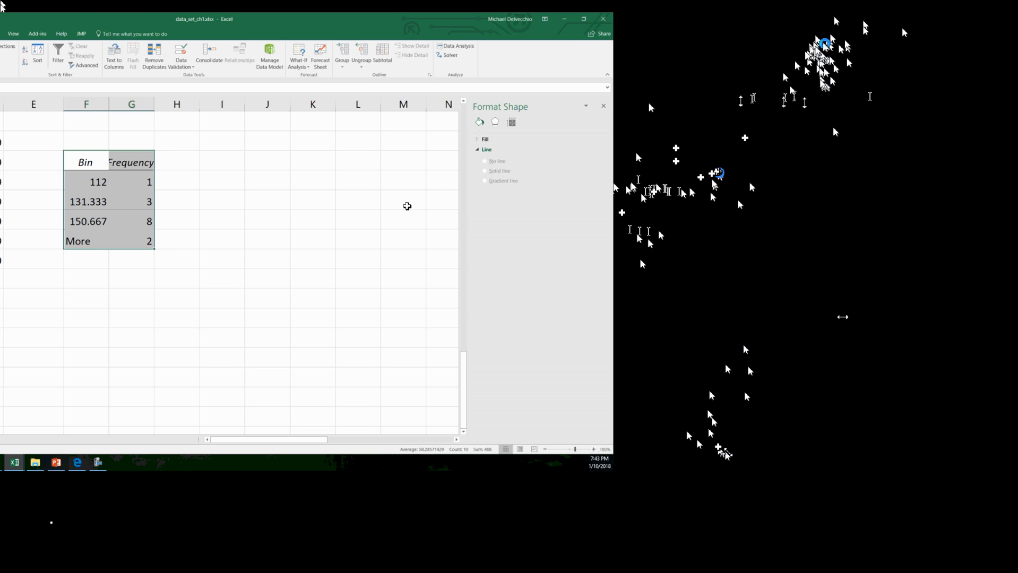
Insert a clustered column chart from the four frequency values in column G
drag(131, 182, 131, 241)
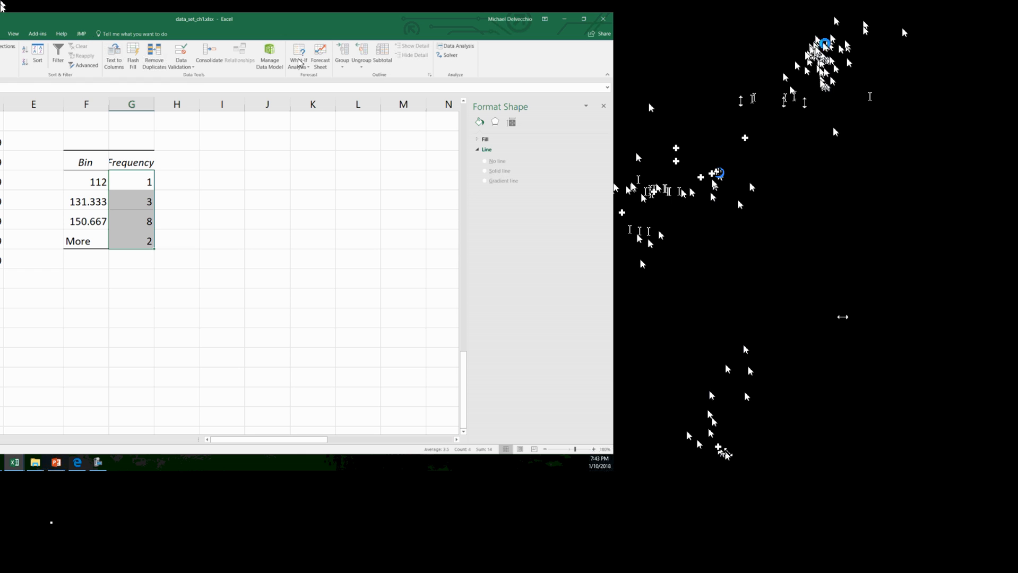
click(75, 25)
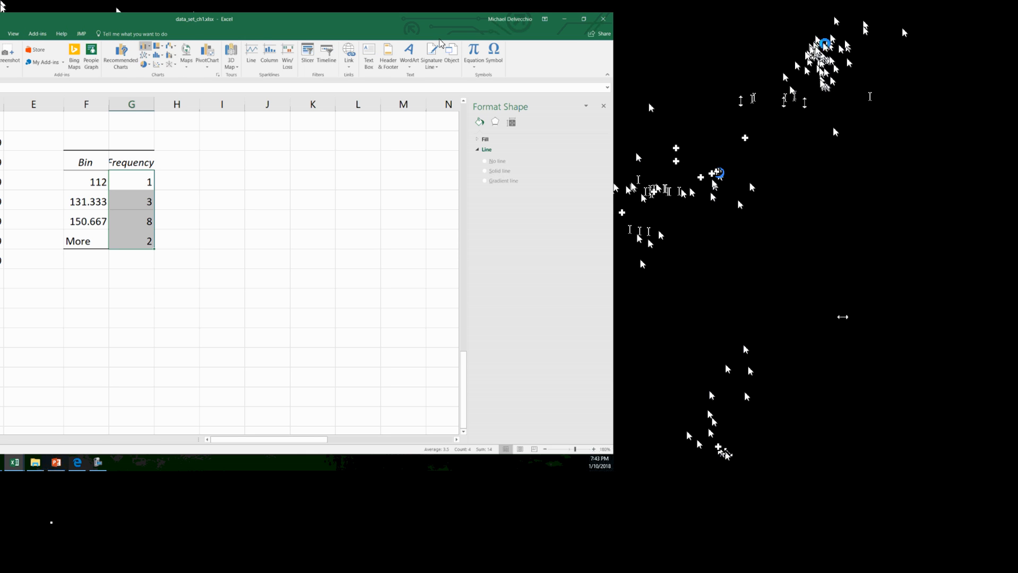
click(145, 46)
click(151, 73)
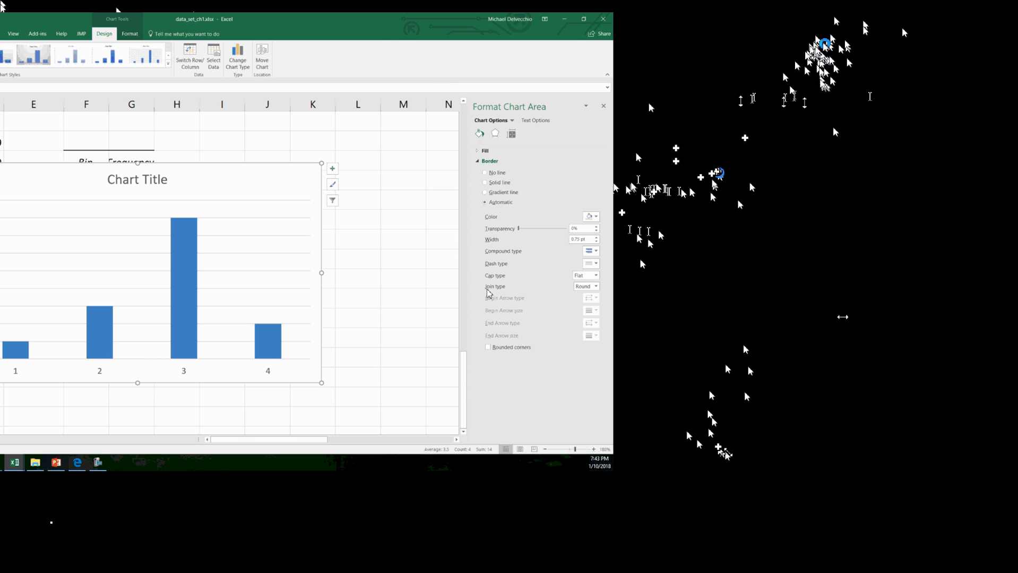
Set the gap width of the chart's columns to 0% and delete the trial chart
right_click(193, 268)
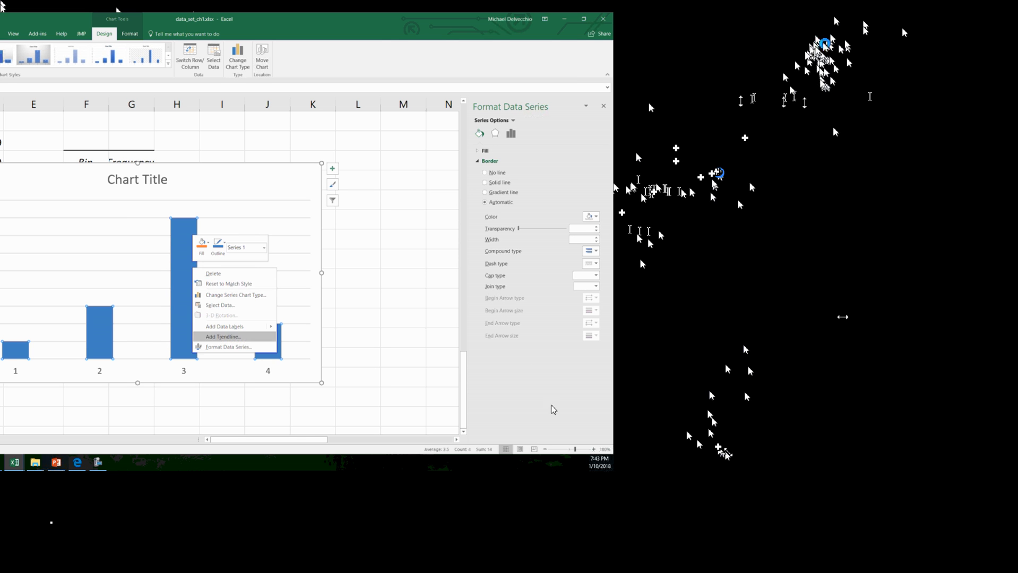
click(229, 347)
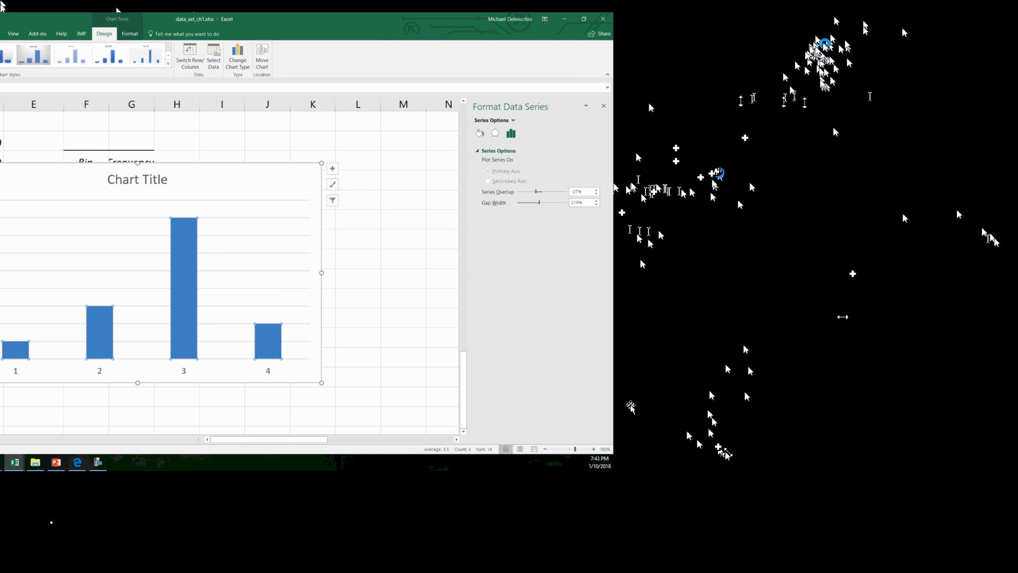
drag(588, 203, 562, 203)
text(0)
key(Return)
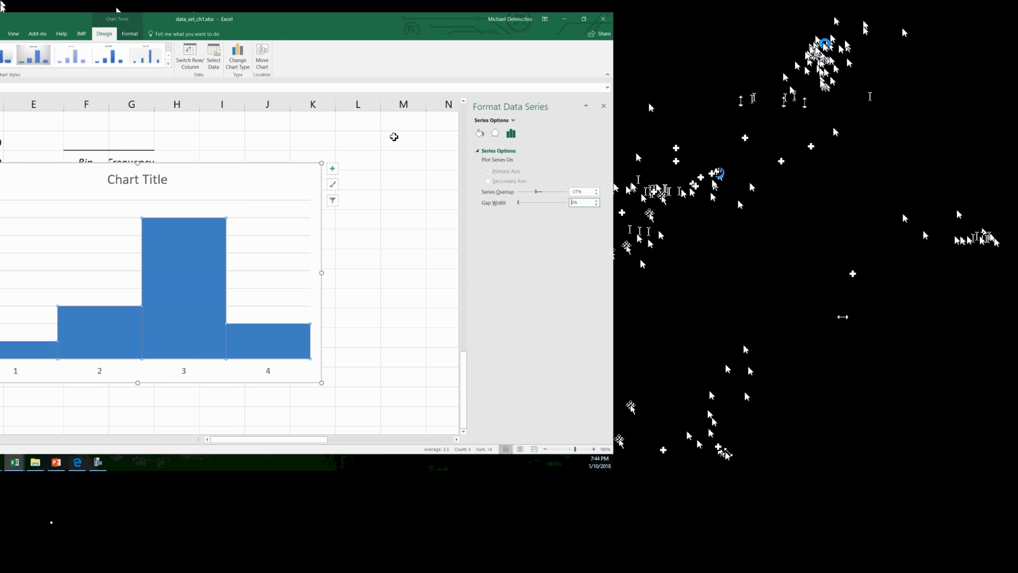
click(538, 198)
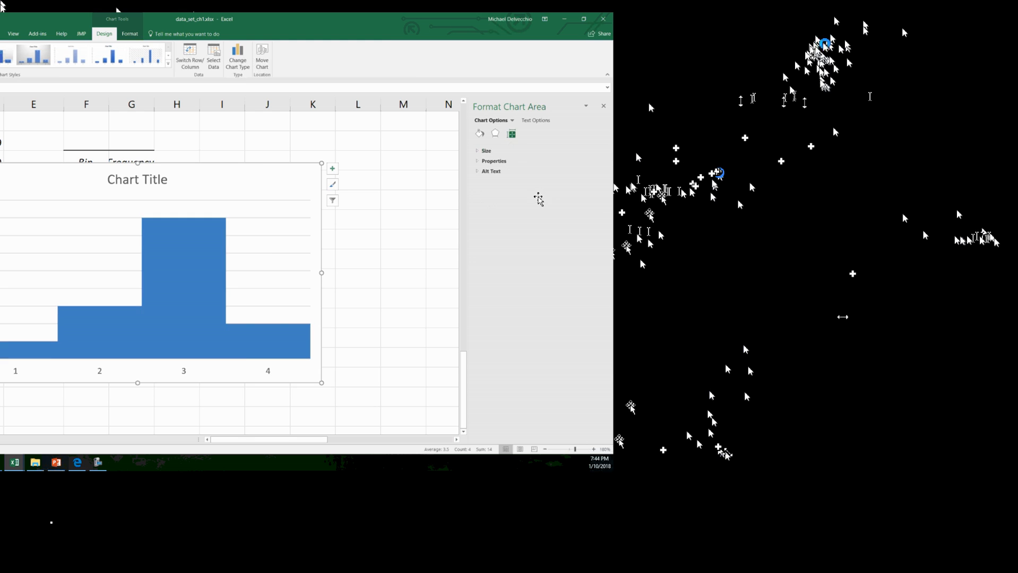
key(Delete)
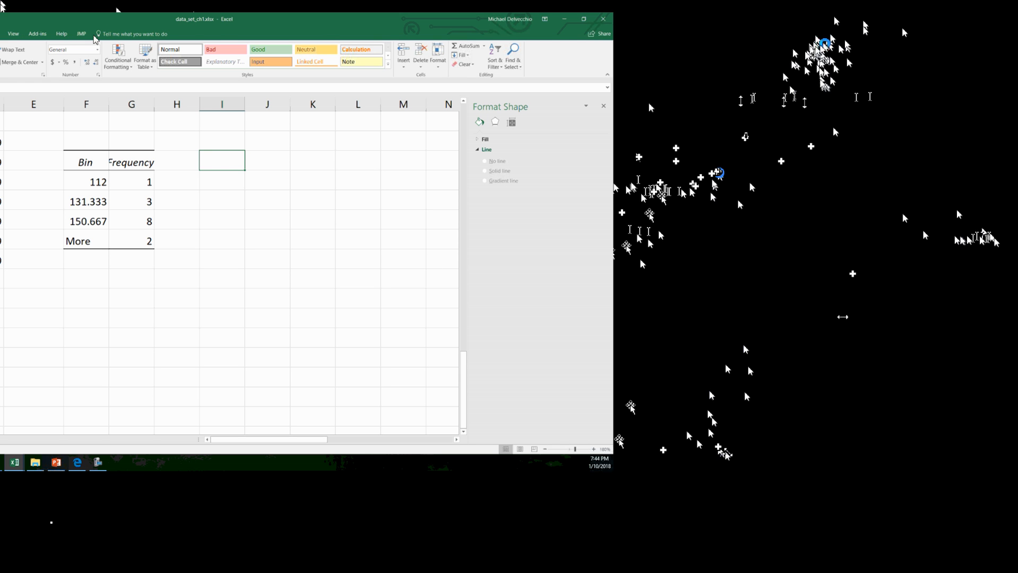
Start another Histogram analysis with input range A53:A66 and bin range D53:D59
click(218, 28)
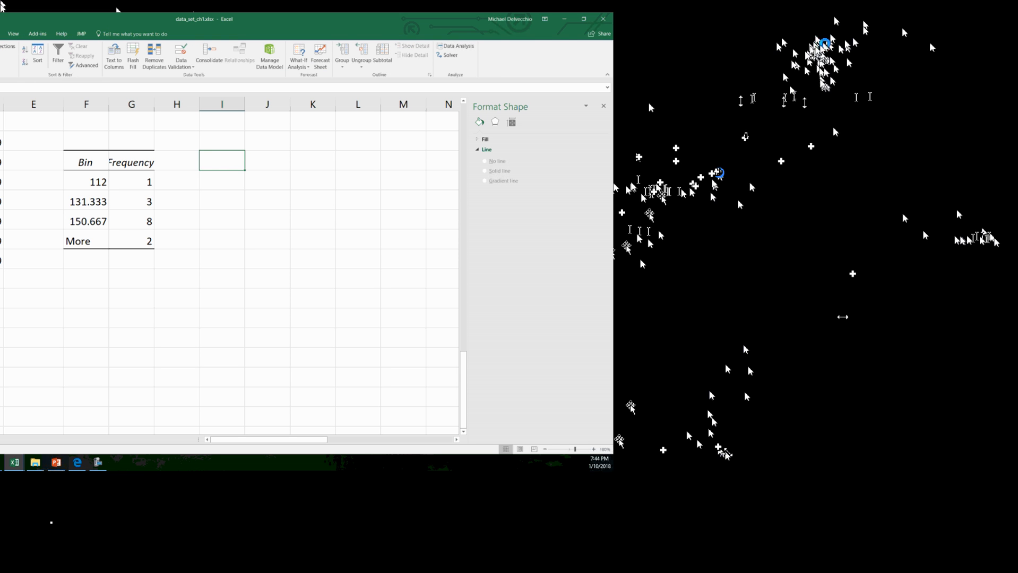
click(455, 46)
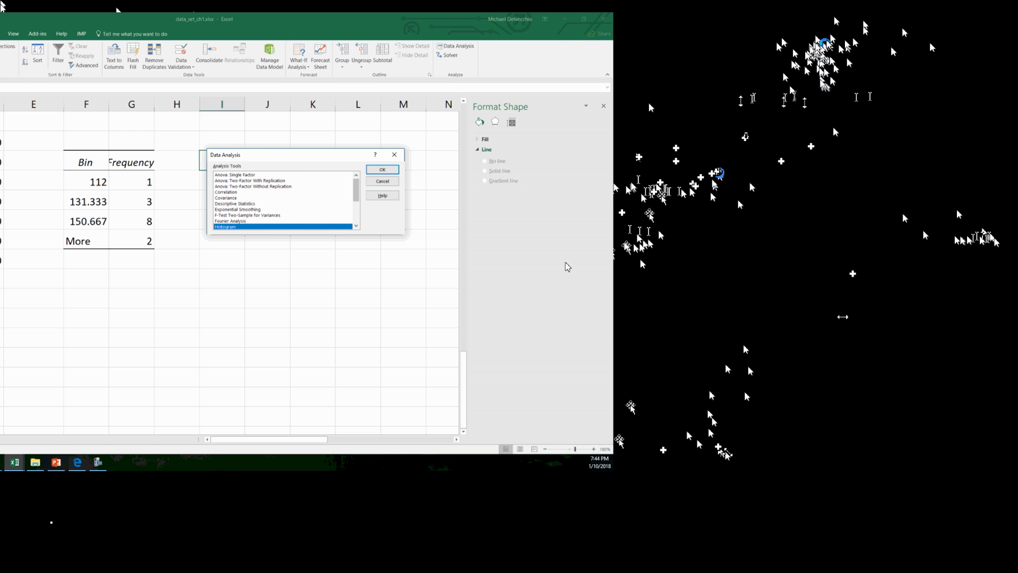
click(382, 169)
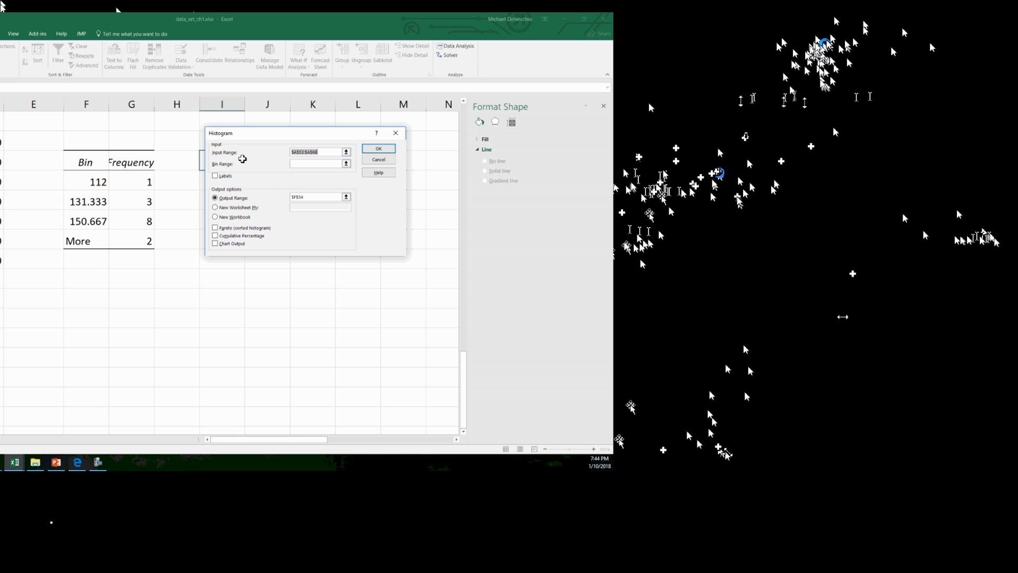
drag(60, 157, 51, 478)
key(Tab)
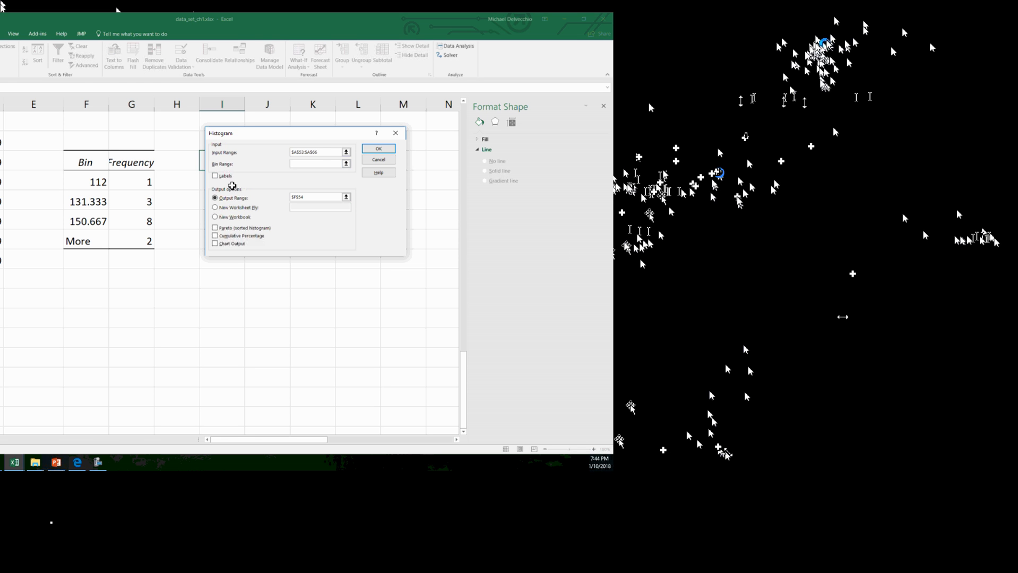
drag(239, 160, 235, 308)
Replace the histogram's output range with cell I54 and generate the frequency table
click(665, 231)
click(509, 187)
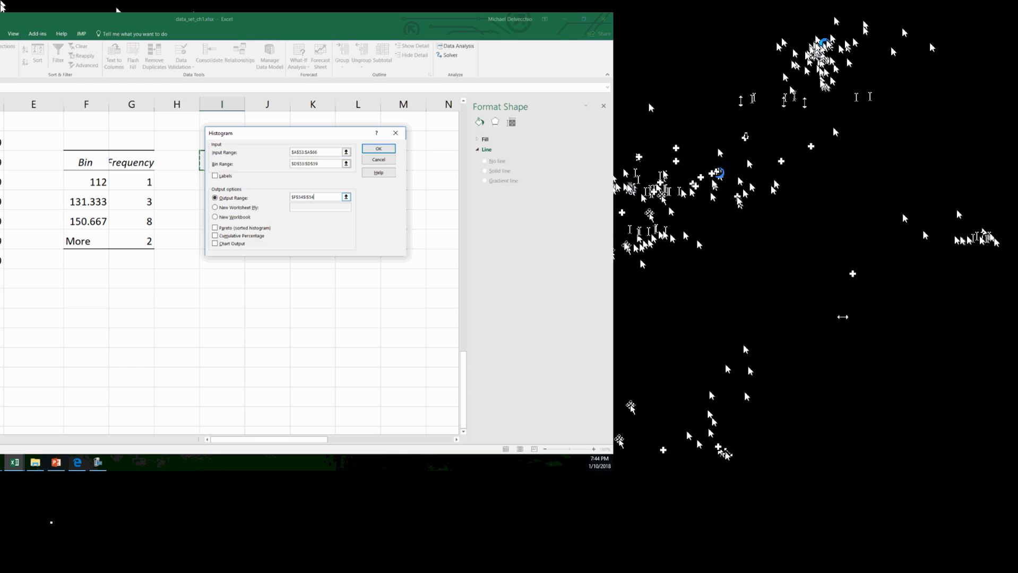
drag(656, 229, 542, 215)
key(BackSpace)
drag(574, 152, 560, 272)
click(526, 182)
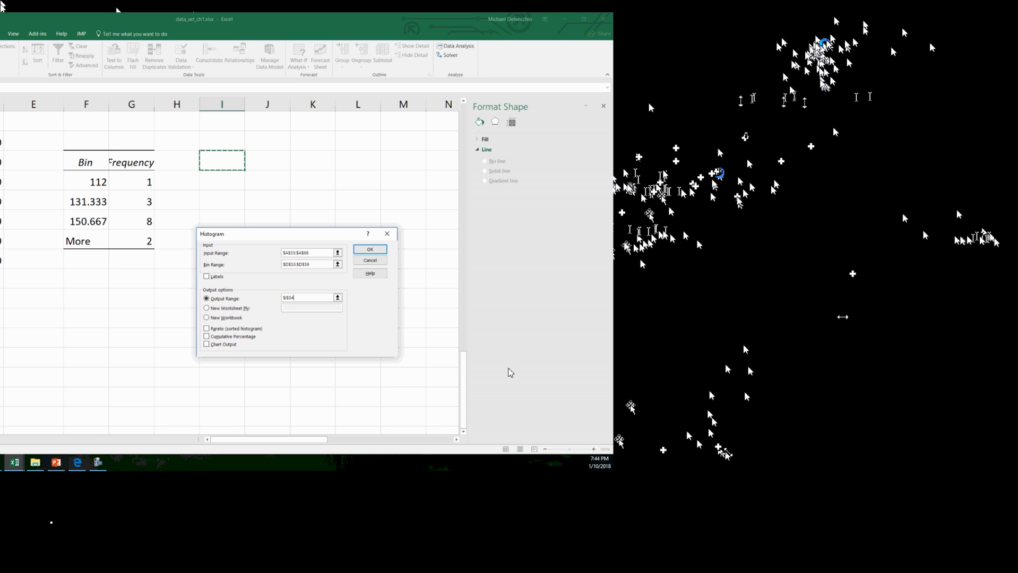
click(370, 250)
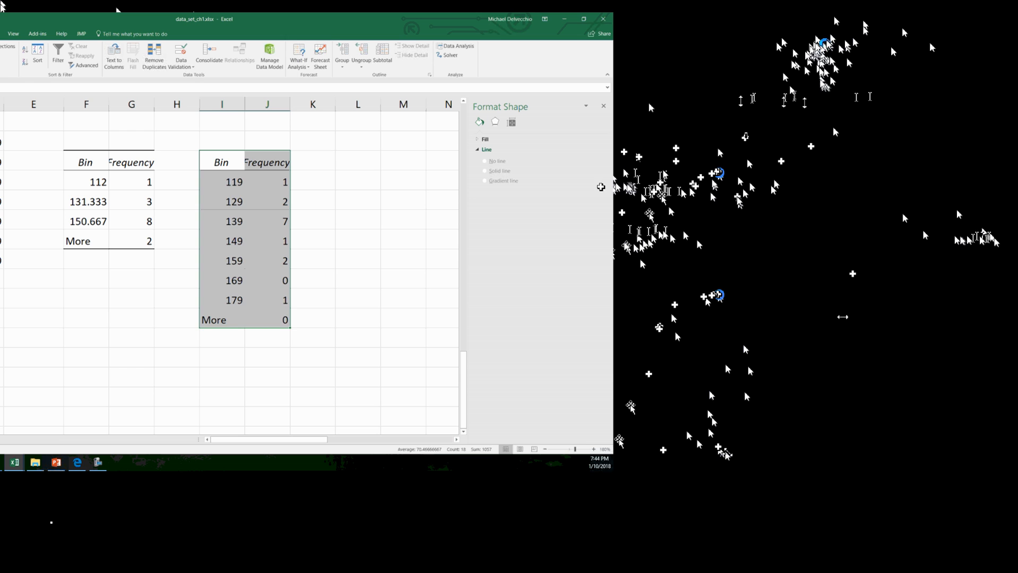
Select the new frequencies with their header in column J, and move the existing IQ histogram chart about two columns to the right
drag(279, 163, 274, 303)
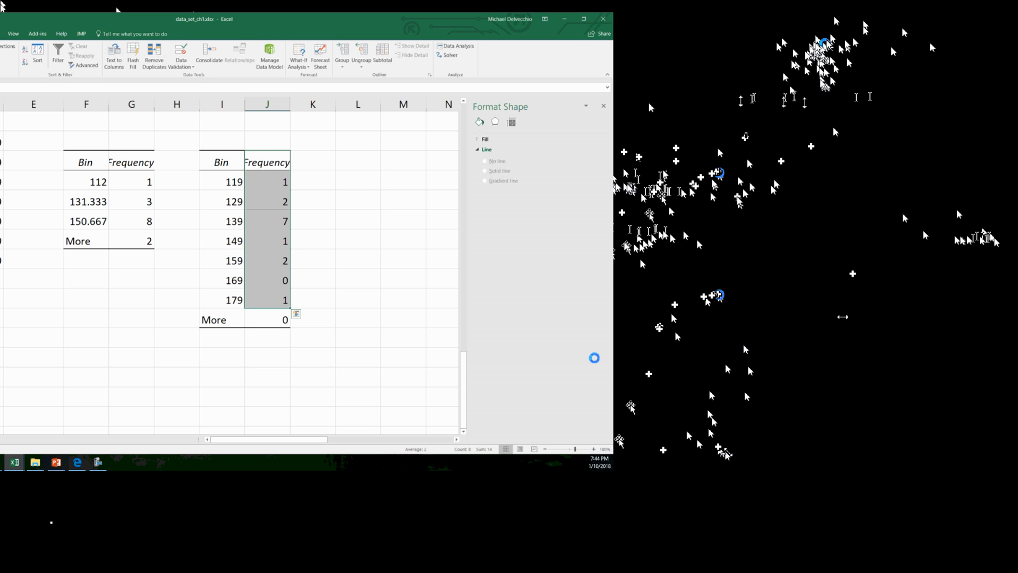
scroll(449, 350, up, 6)
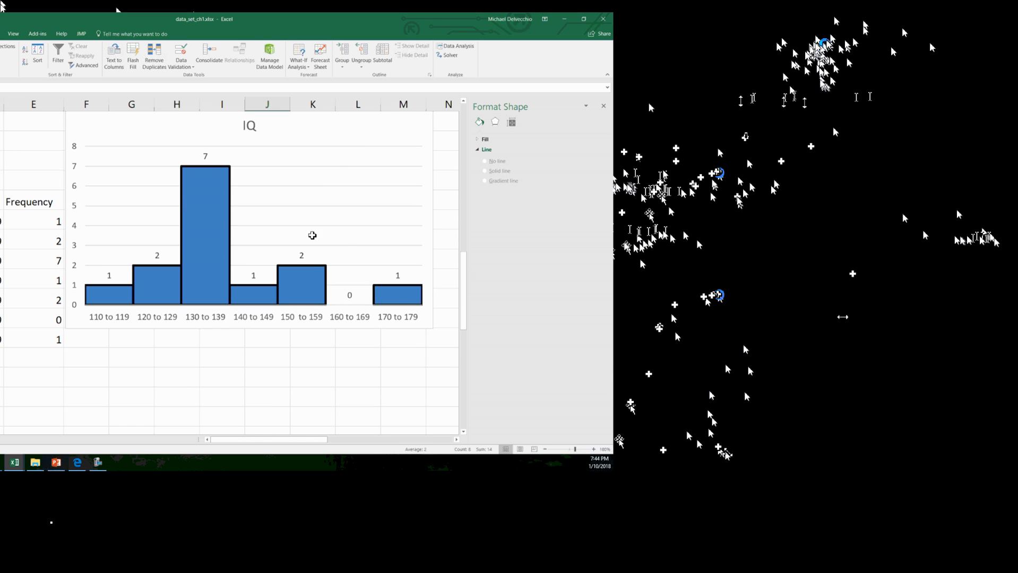
drag(356, 148, 442, 164)
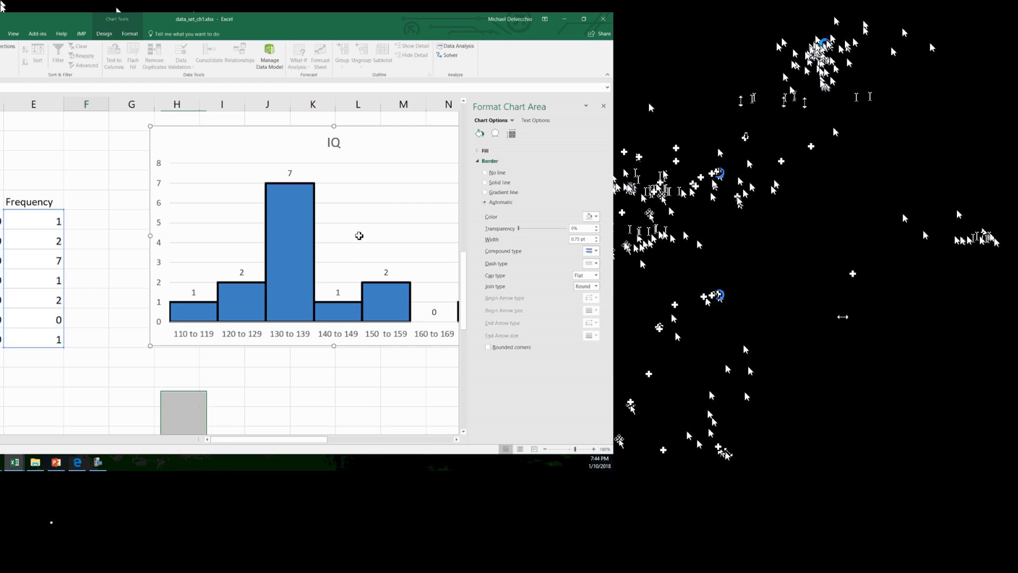
Paste the copied frequencies with their header into column F, beside the existing Frequency column E
key(Escape)
text(Frequency 1 2 7 1 2 0 1)
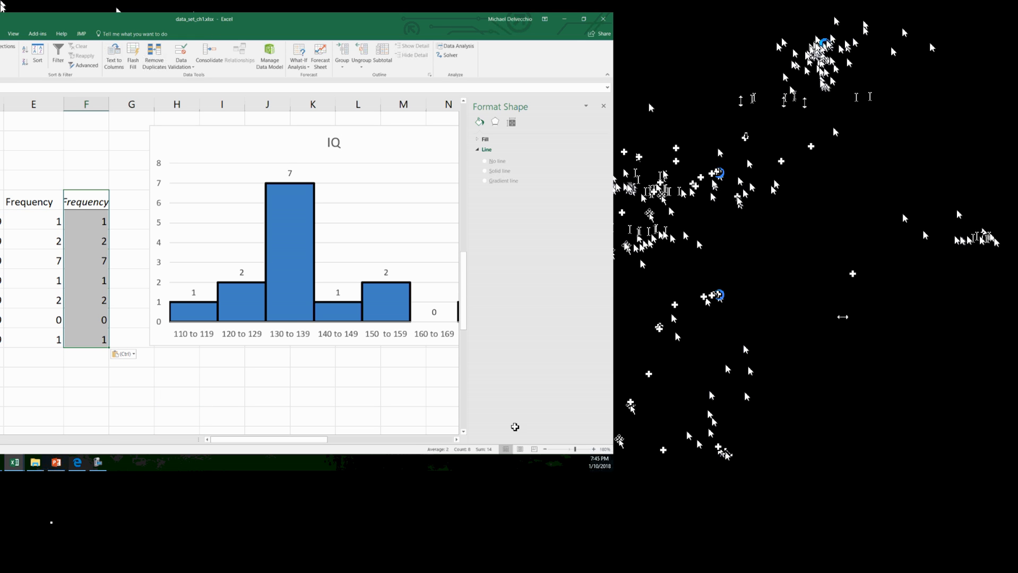
Insert a clustered column chart from the seven frequencies in column J for bins 119 to 179, without the header and More row
scroll(228, 265, down, 6)
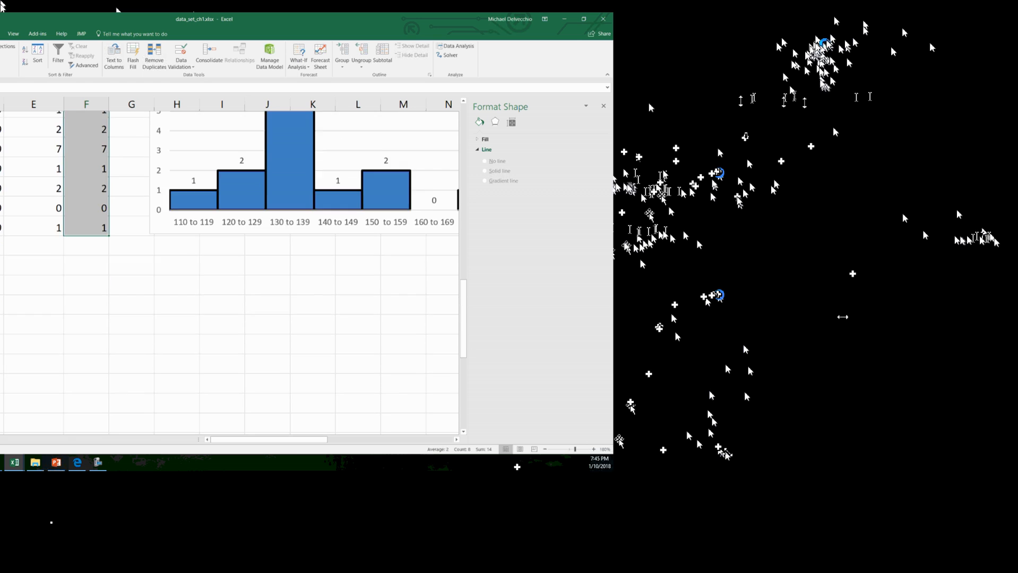
drag(358, 241, 358, 222)
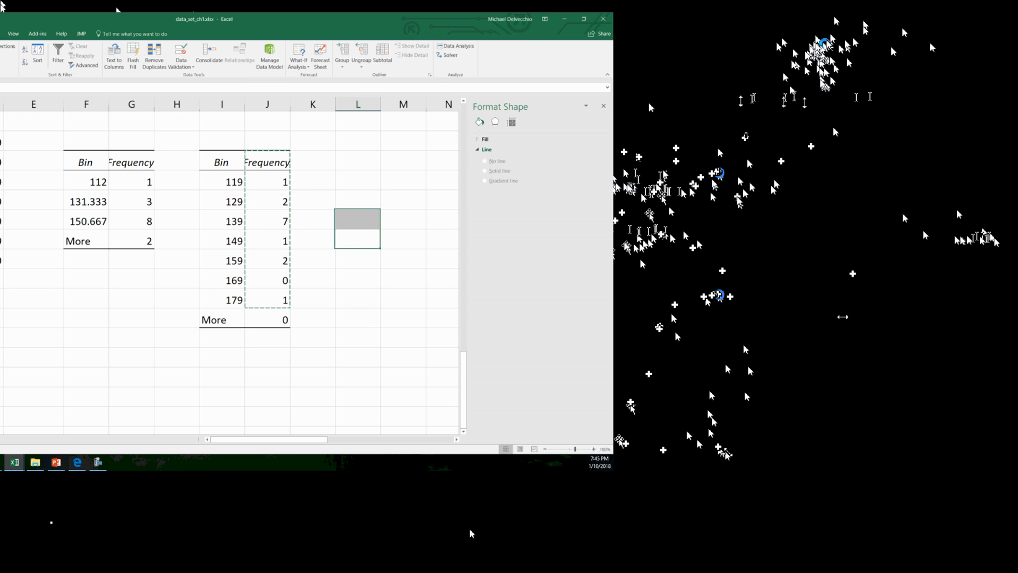
drag(267, 182, 267, 300)
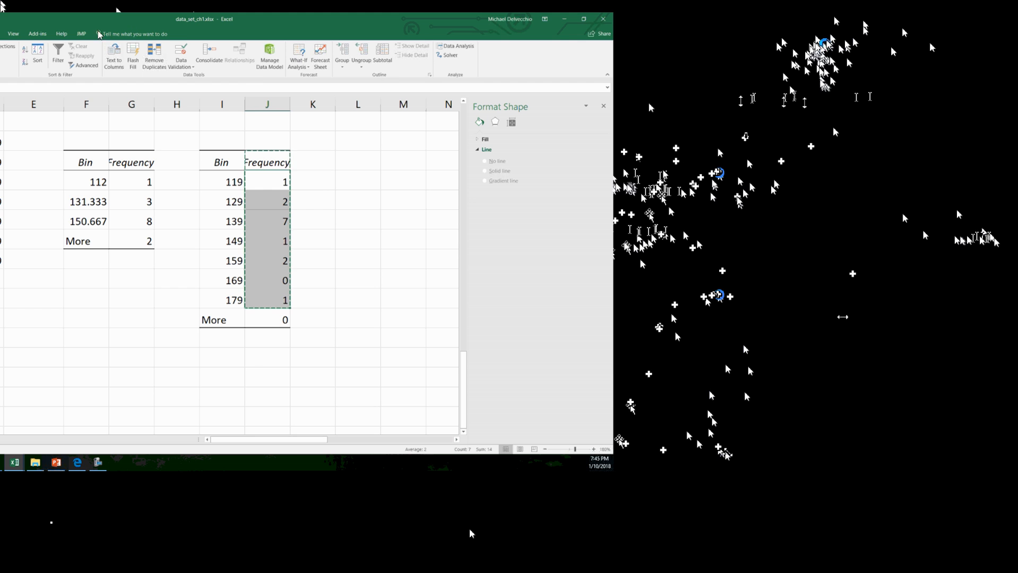
click(69, 28)
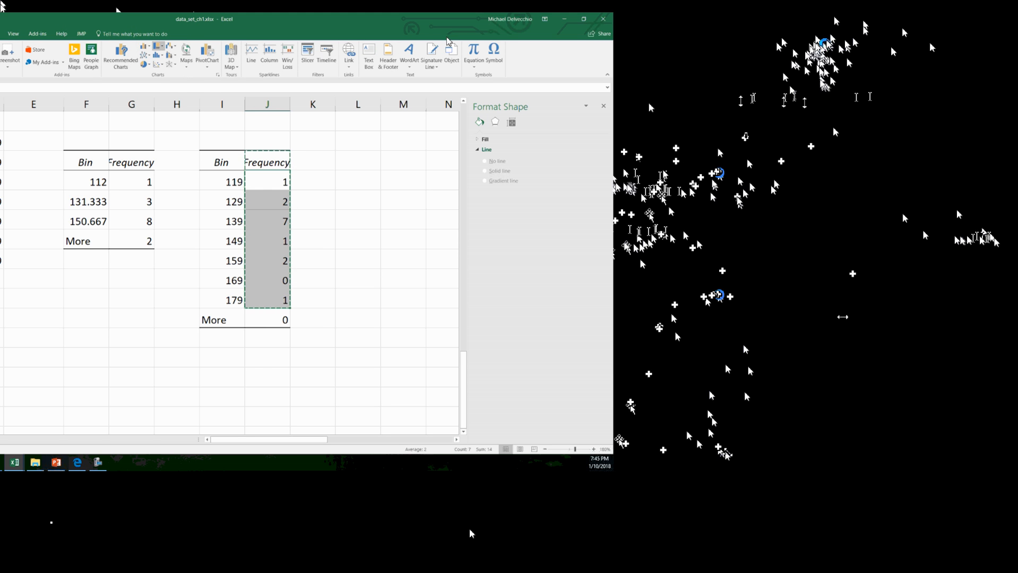
click(145, 46)
click(151, 73)
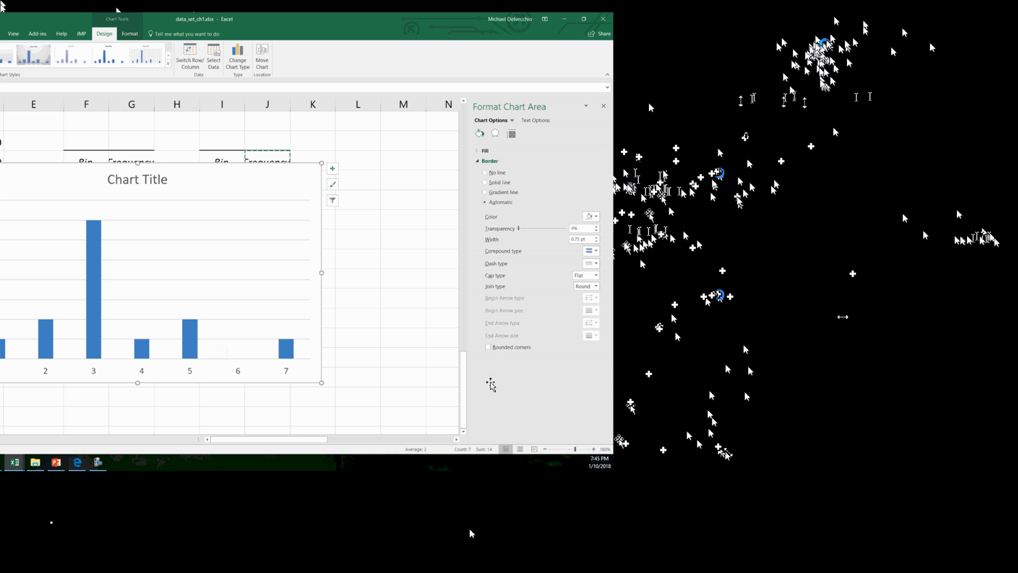
Replace the new column chart's title with IQ
click(146, 179)
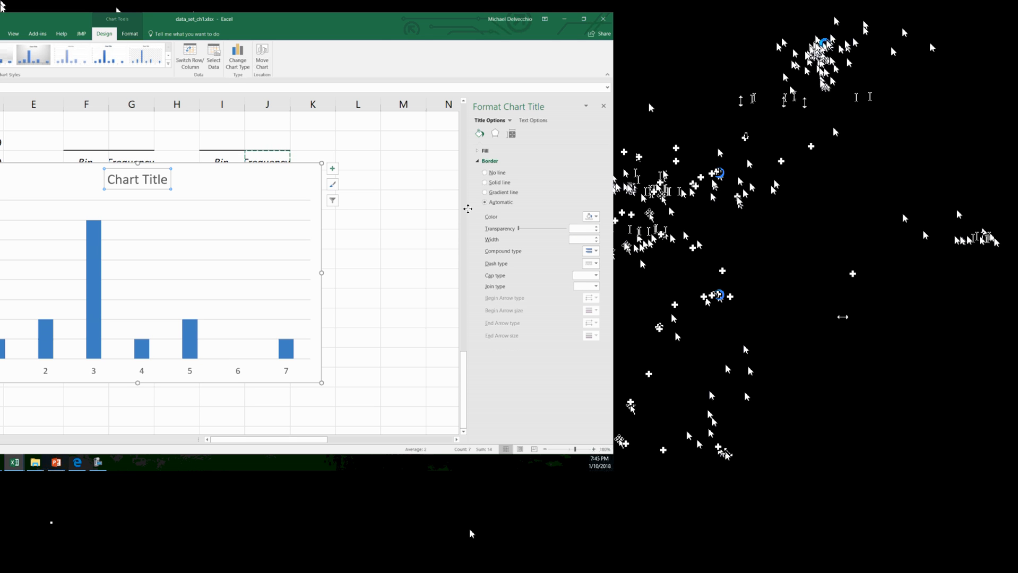
drag(168, 181, 106, 179)
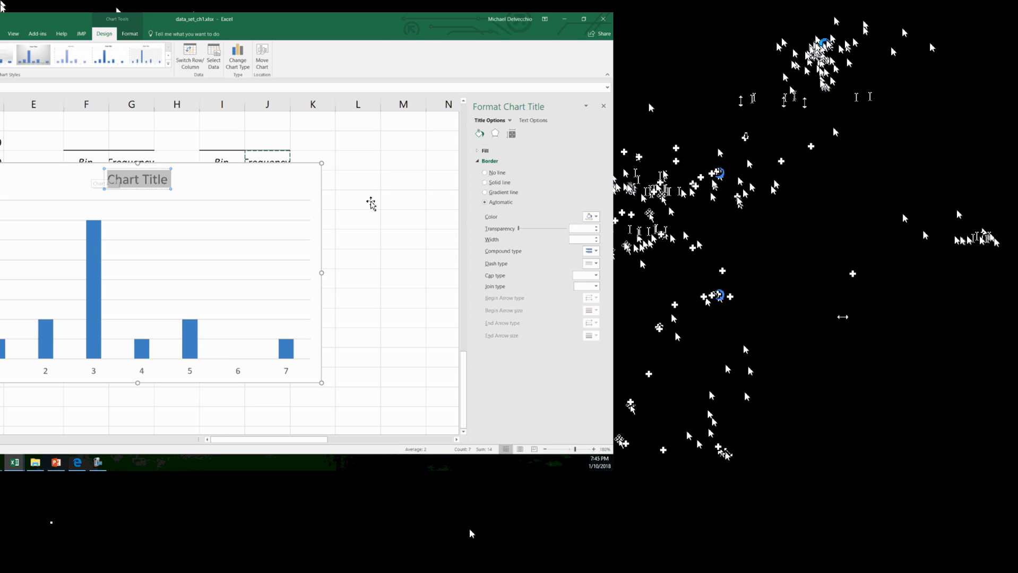
text(IQ)
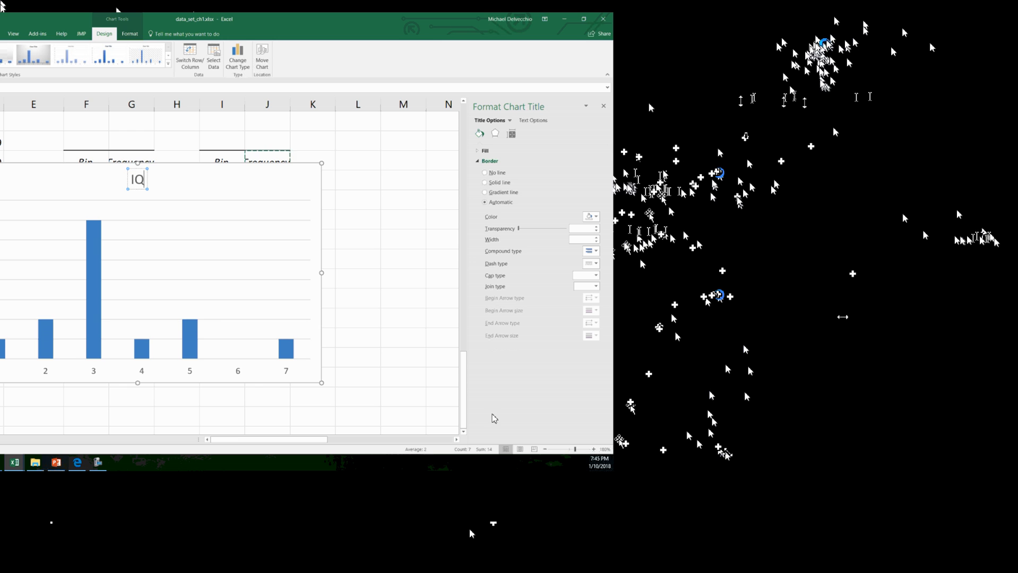
Set the gap width of the new IQ chart's columns to 0%
click(190, 337)
right_click(190, 342)
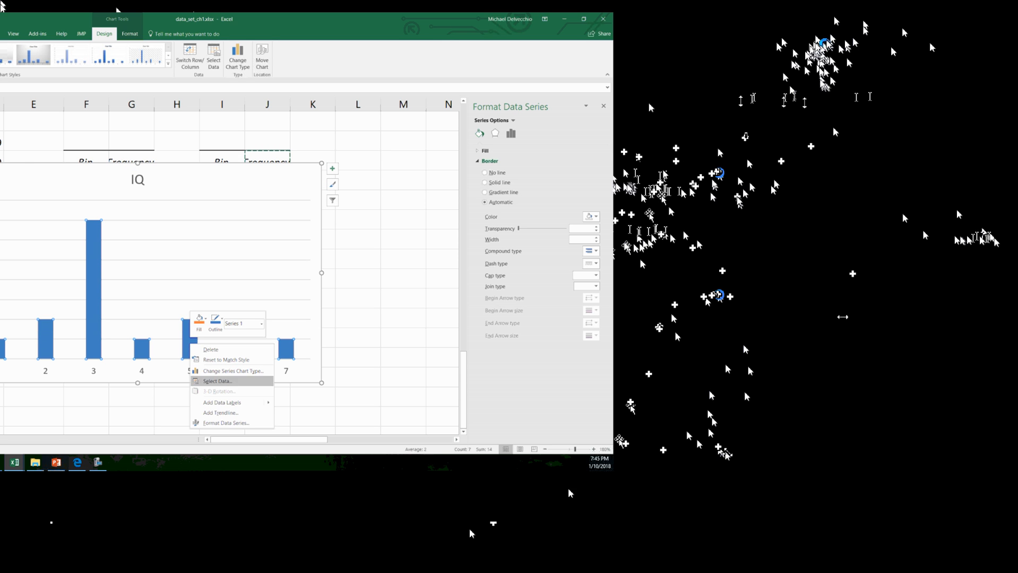
click(226, 423)
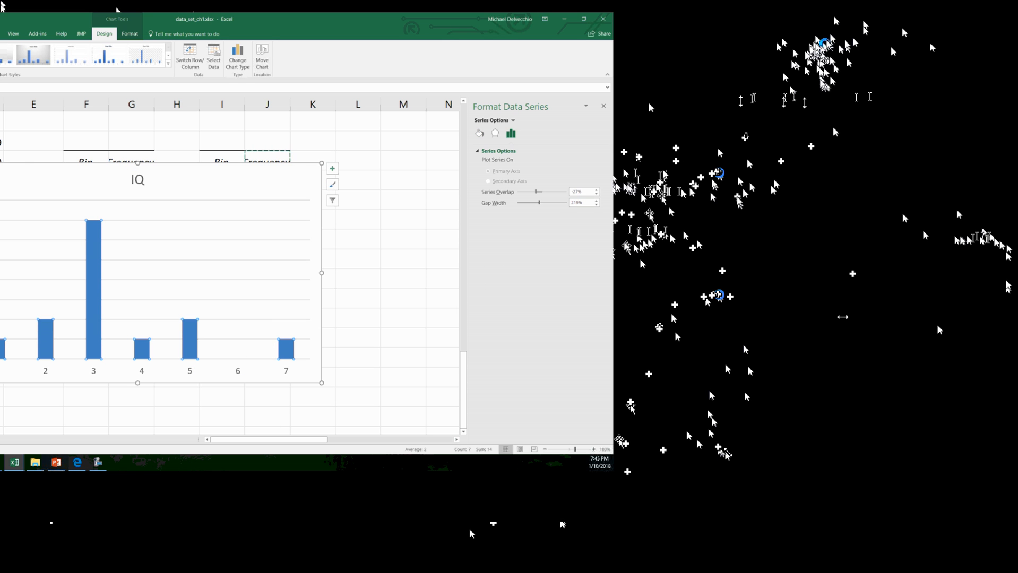
drag(586, 203, 553, 204)
key(Return)
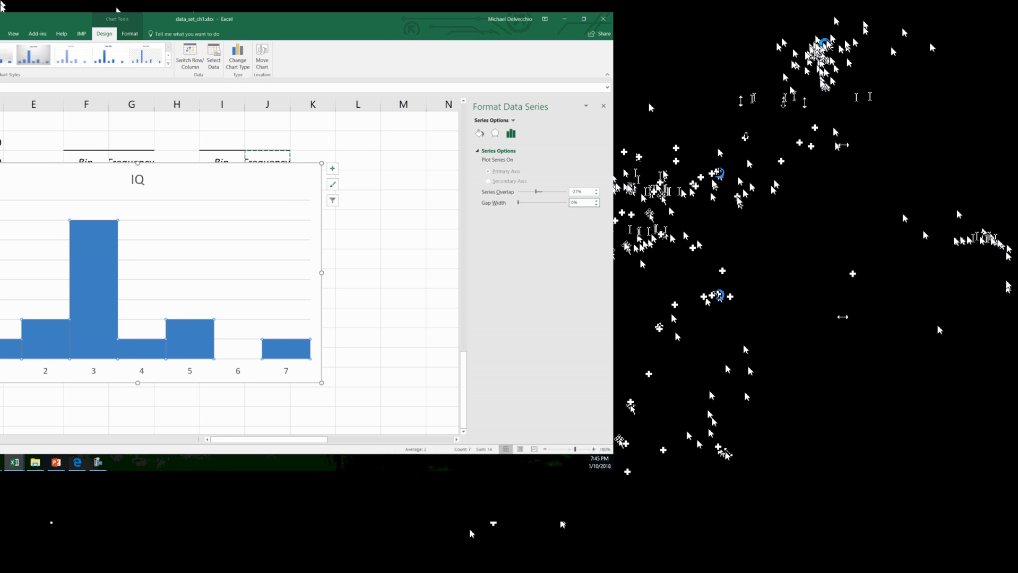
Give the IQ chart's columns a solid black border and increase the border's width
click(479, 133)
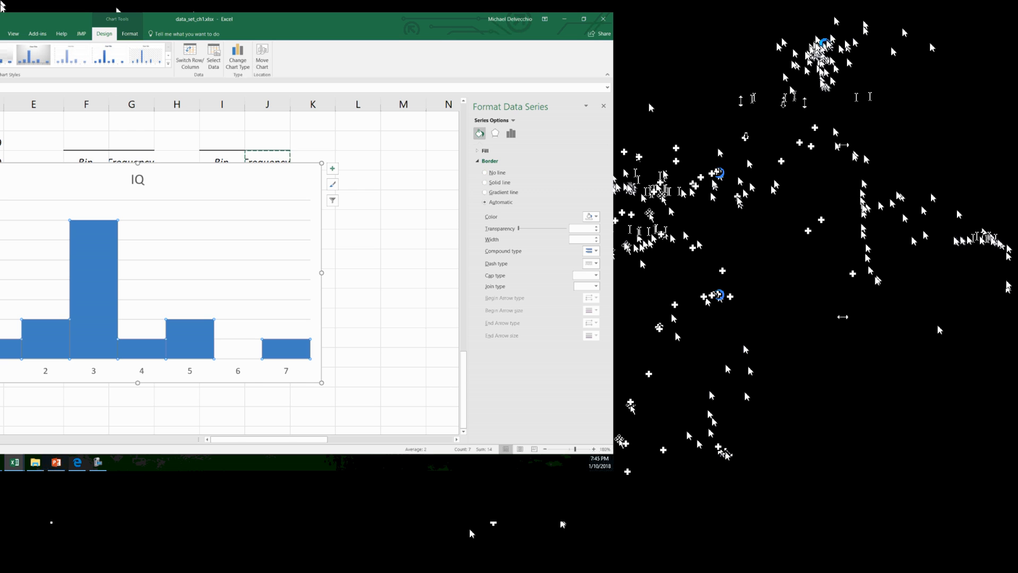
click(591, 217)
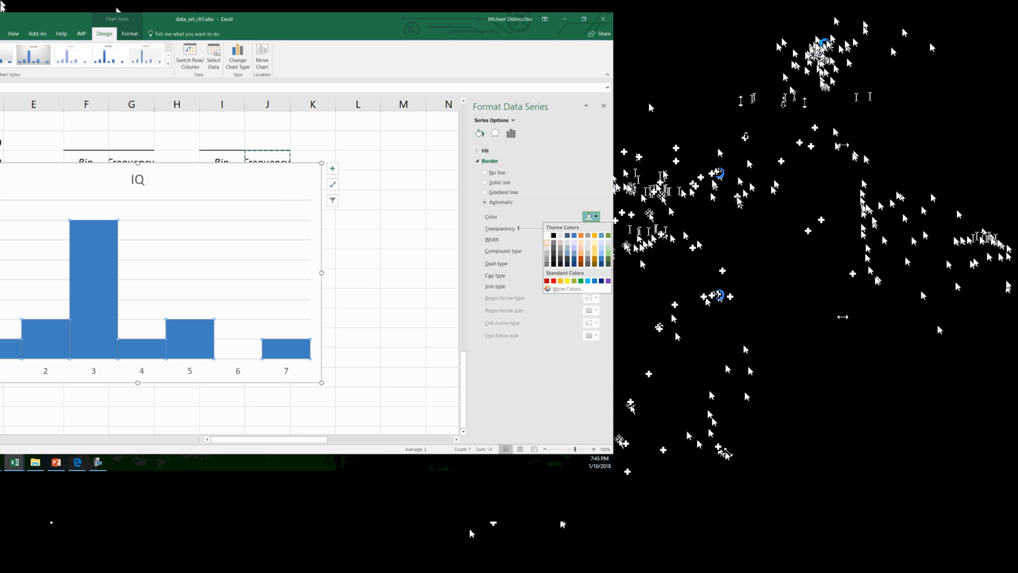
click(554, 236)
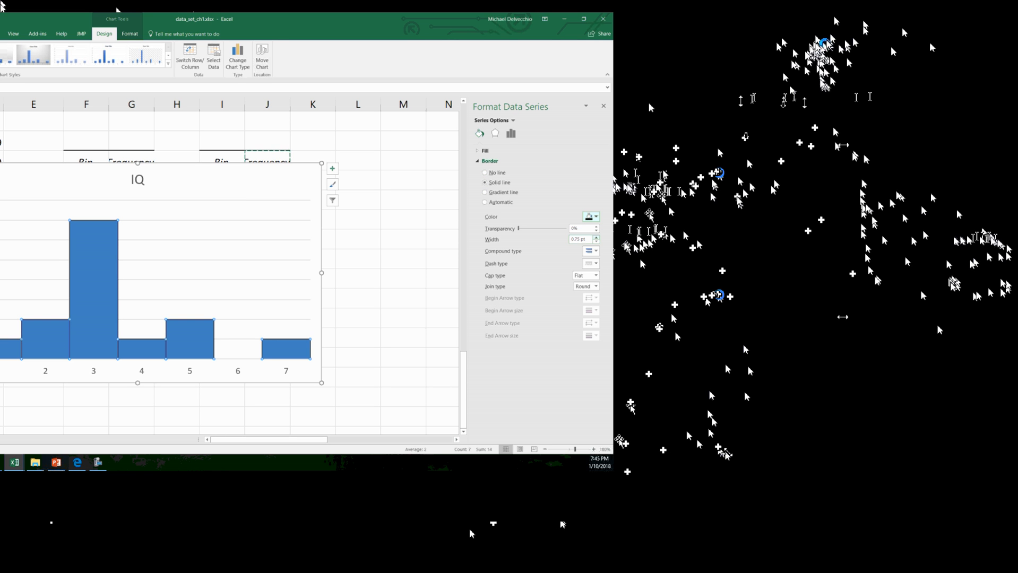
click(596, 237)
click(596, 237)
click(596, 237)
click(596, 237)
click(596, 237)
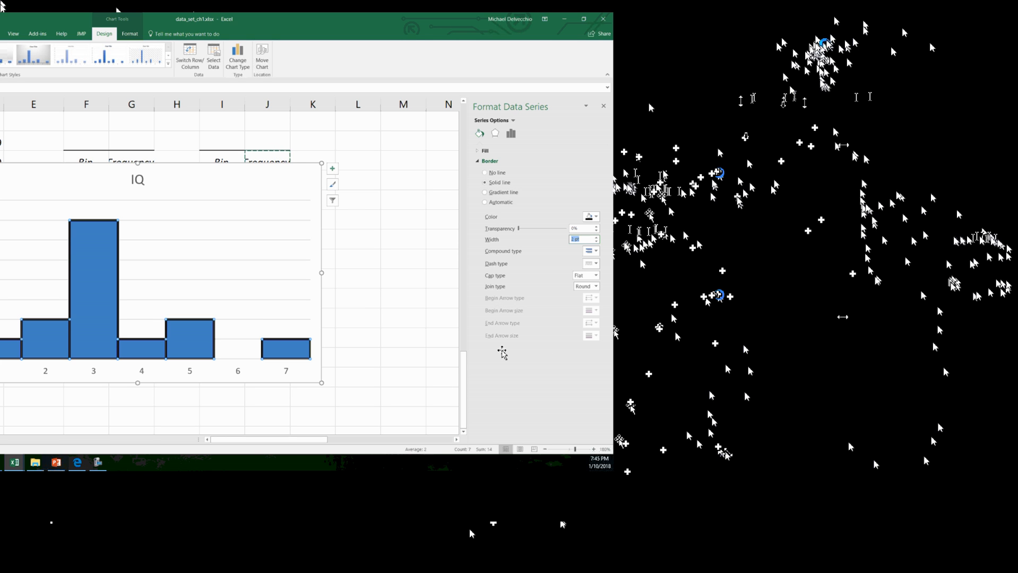
Add data labels to the new IQ chart and move it over the frequency tables, spanning about columns E to L
drag(331, 219, 374, 247)
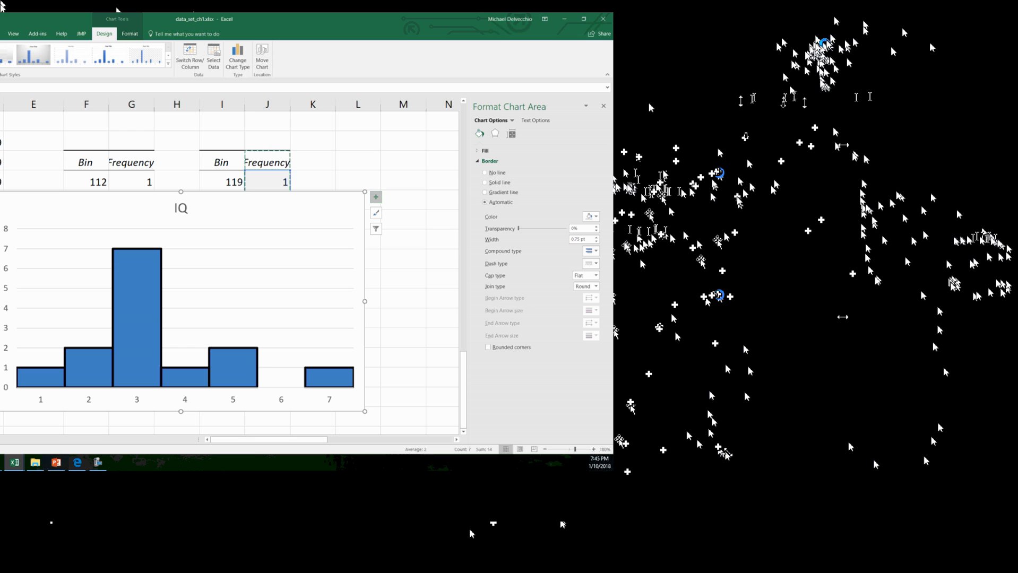
click(376, 197)
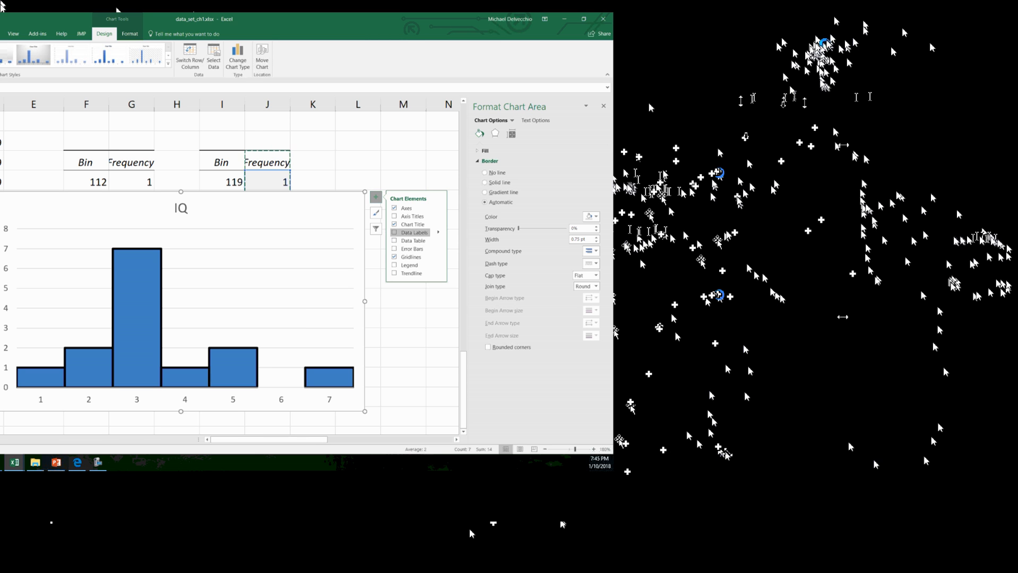
click(394, 232)
click(442, 337)
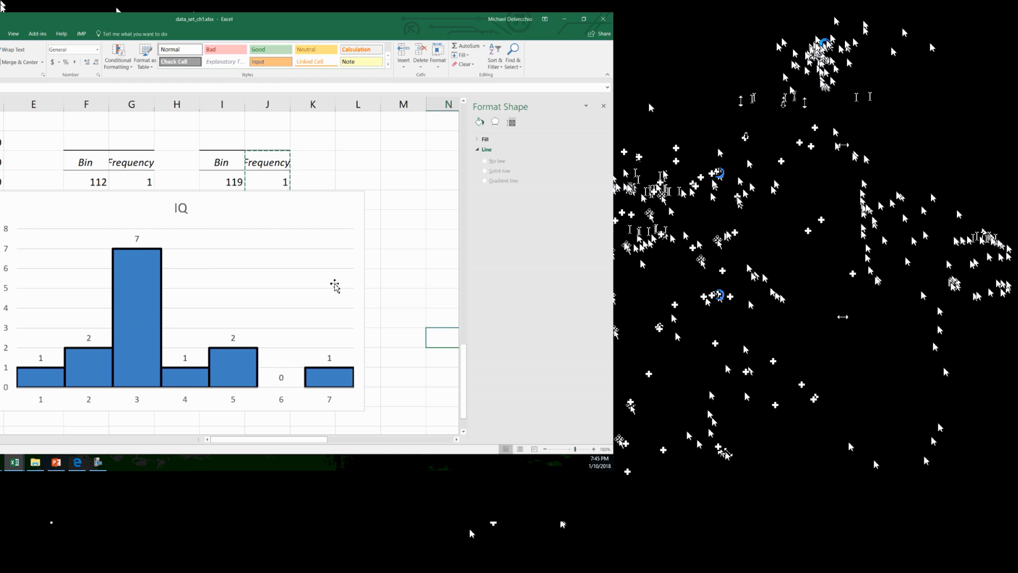
drag(397, 261, 434, 207)
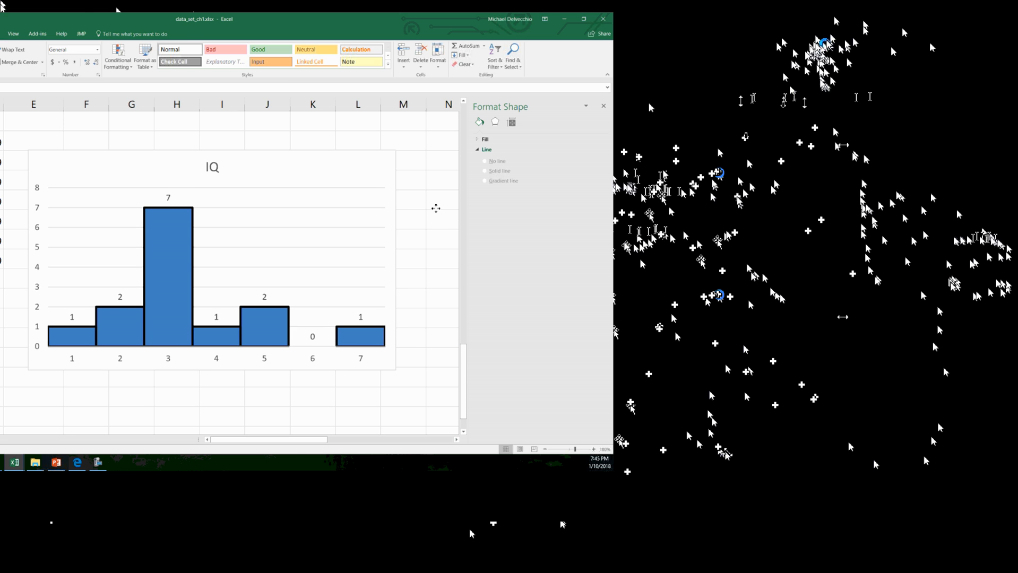